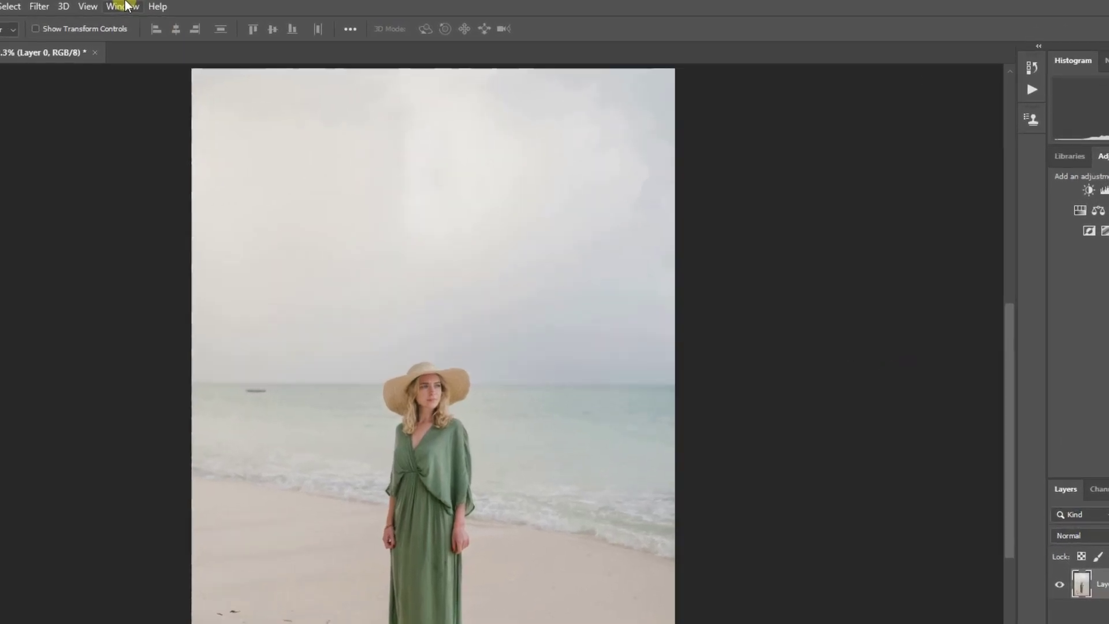
Step: Show the Properties panel for Layer 0 and check its right-click actions without choosing any
click(222, 6)
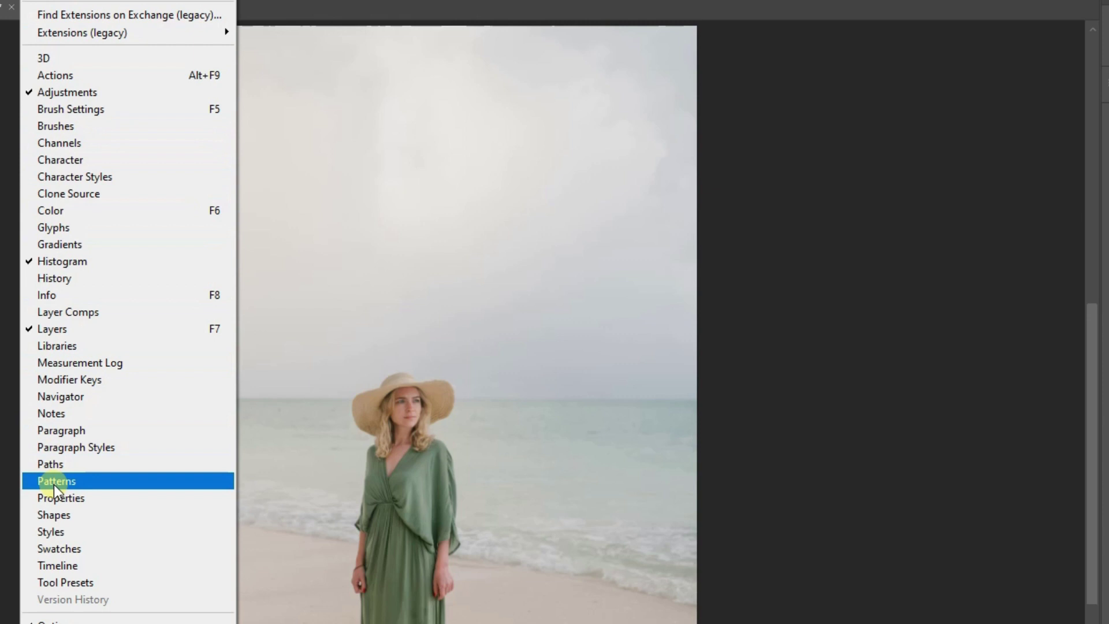
click(84, 501)
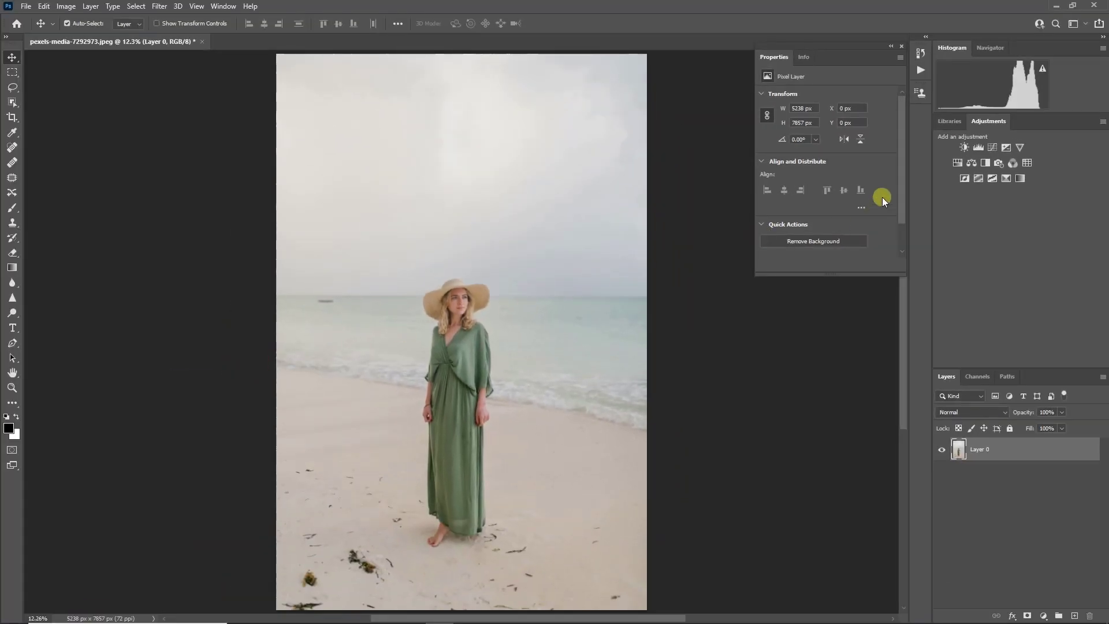
right_click(989, 450)
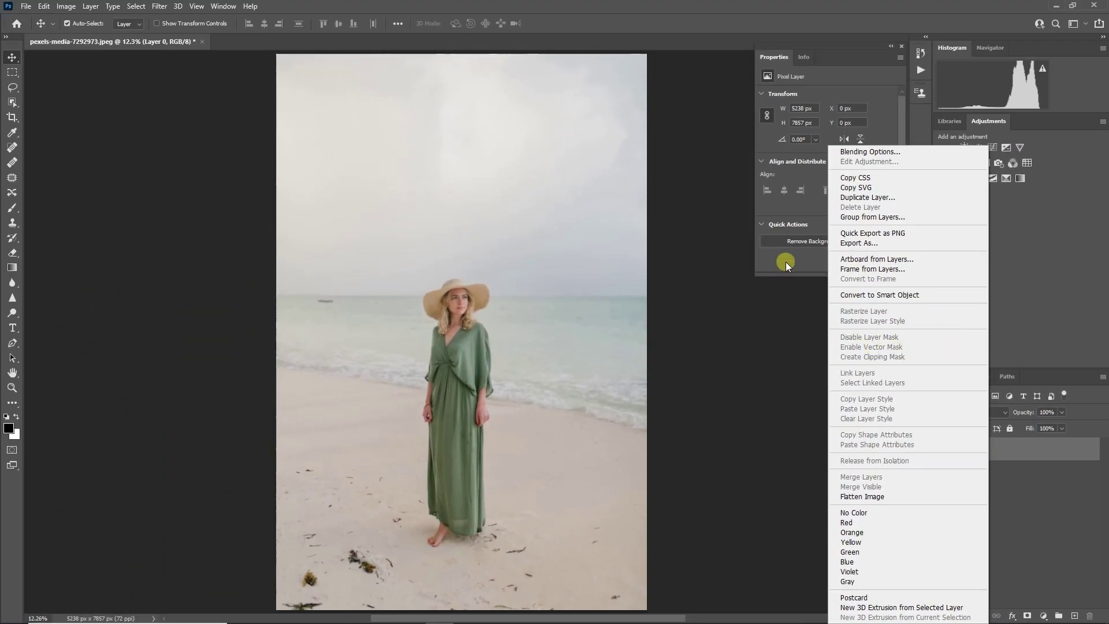
click(785, 262)
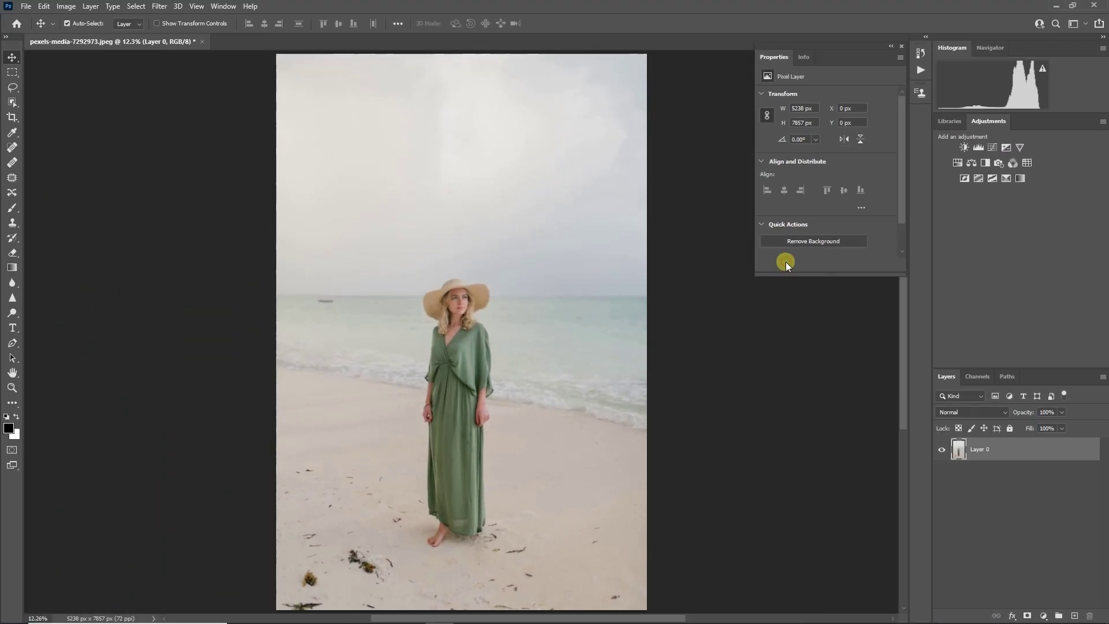
Step: Run the Remove Background quick action to cut out the woman in the green dress
click(812, 242)
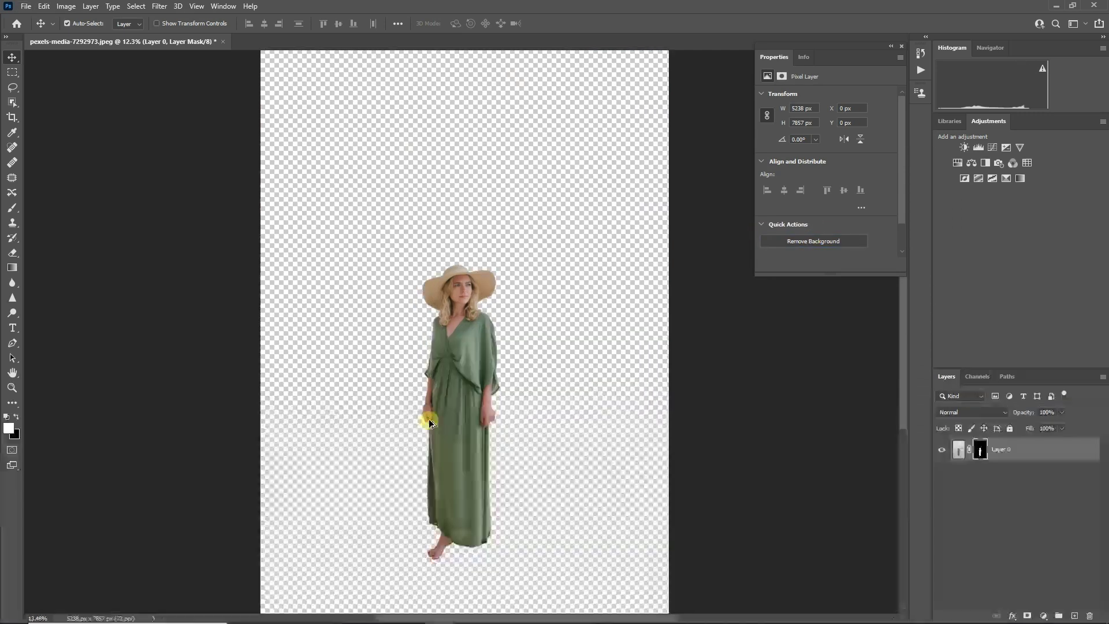
scroll(434, 420, up, 3)
scroll(433, 419, up, 3)
scroll(425, 414, up, 3)
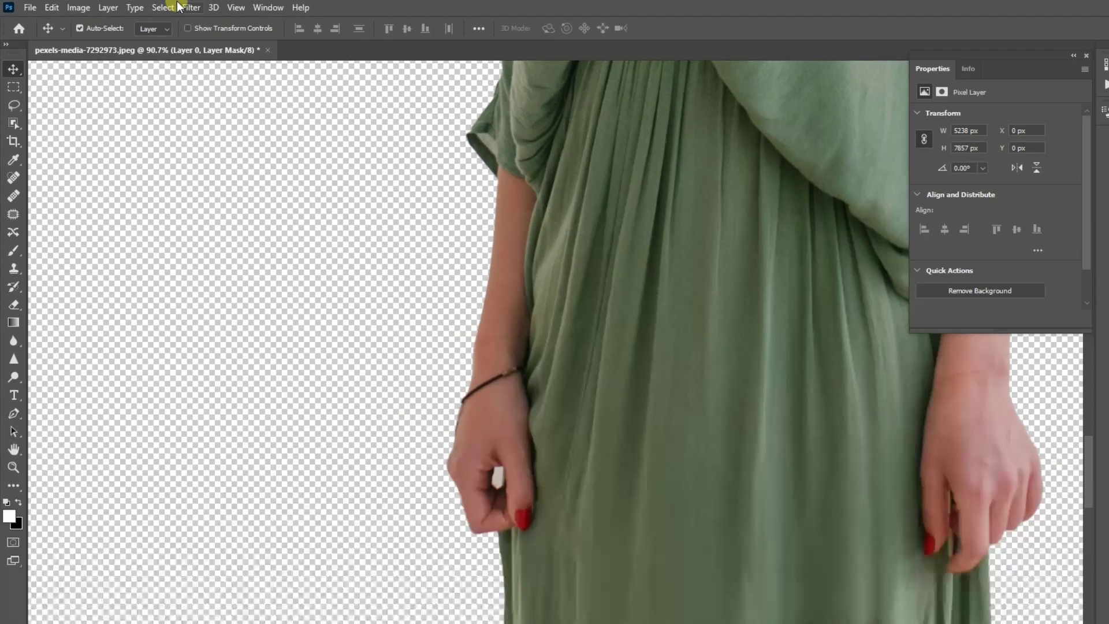
click(138, 6)
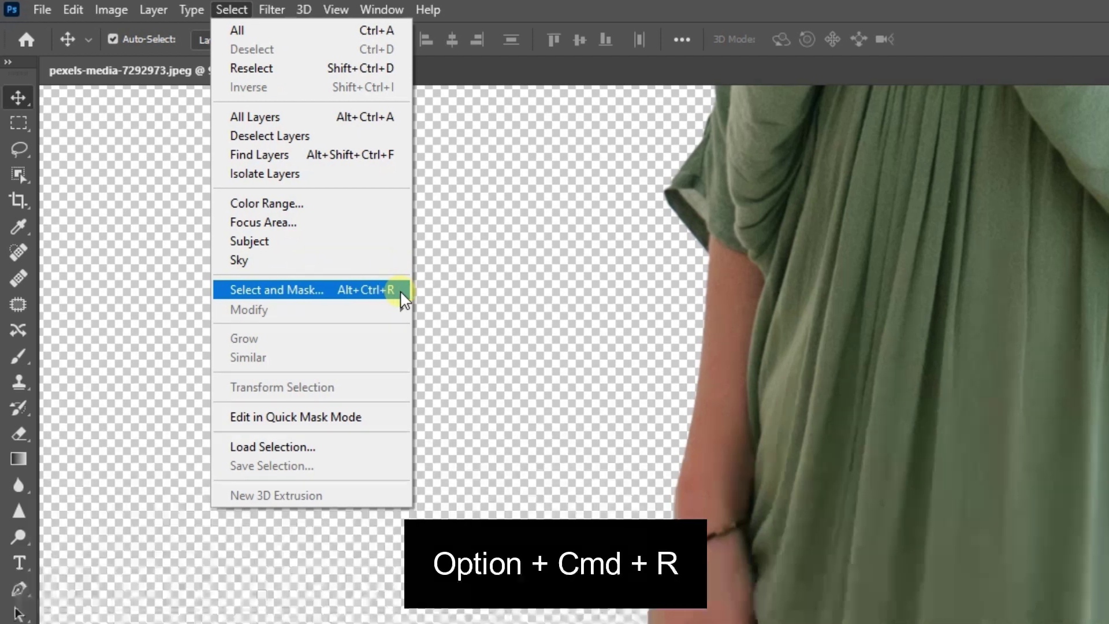
Step: Enter Select and Mask and set the preview transparency to 100%
click(400, 291)
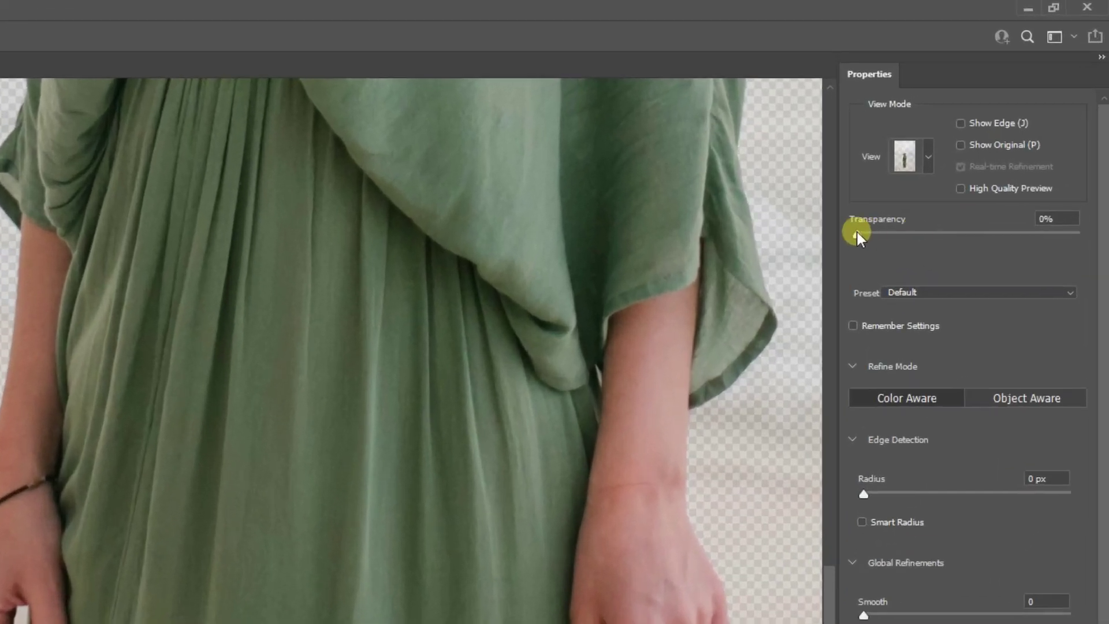
drag(856, 233, 1103, 240)
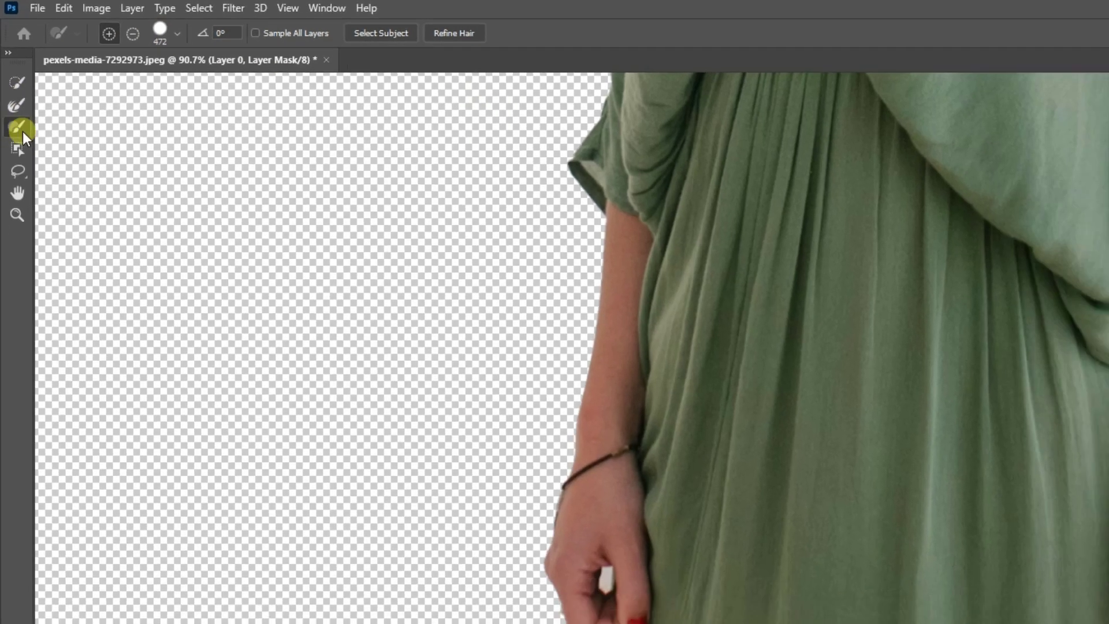
Step: Subtract the background patch between the thumb and fingers with the Alt-held mask brush
click(20, 129)
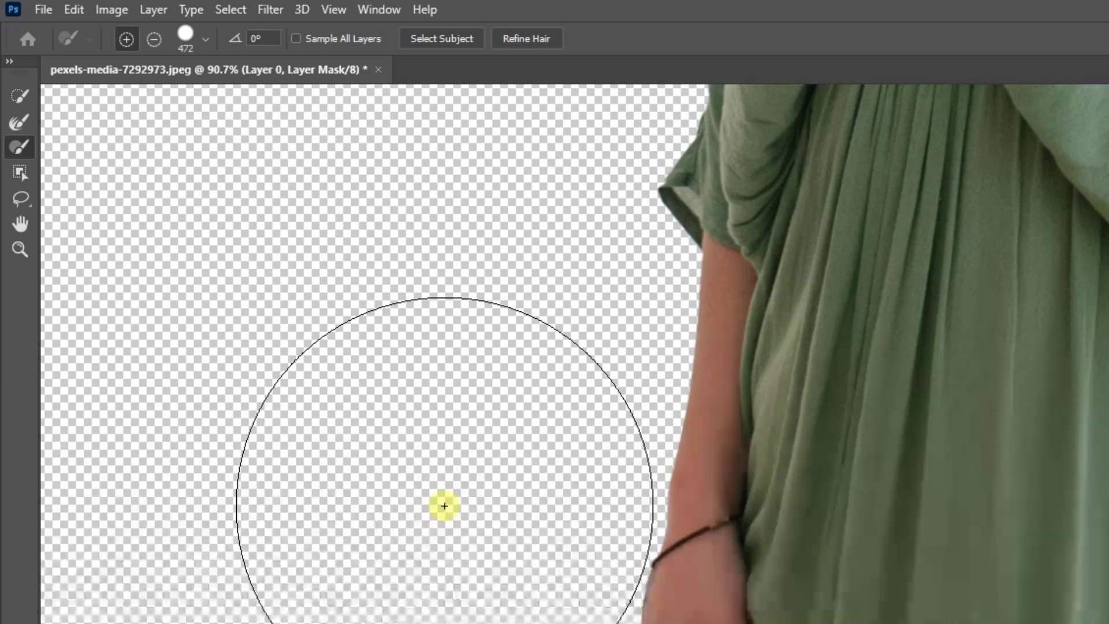
key(alt)
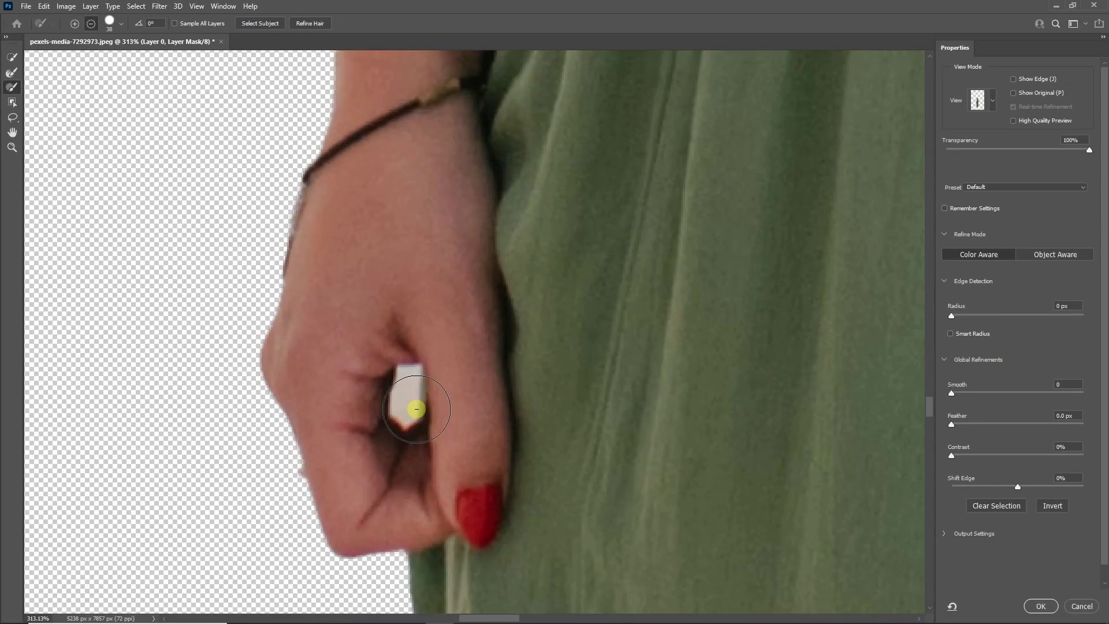
scroll(416, 409, up, 1)
mouse_move(408, 390)
mouse_down()
mouse_move(404, 379)
mouse_move(405, 417)
mouse_up()
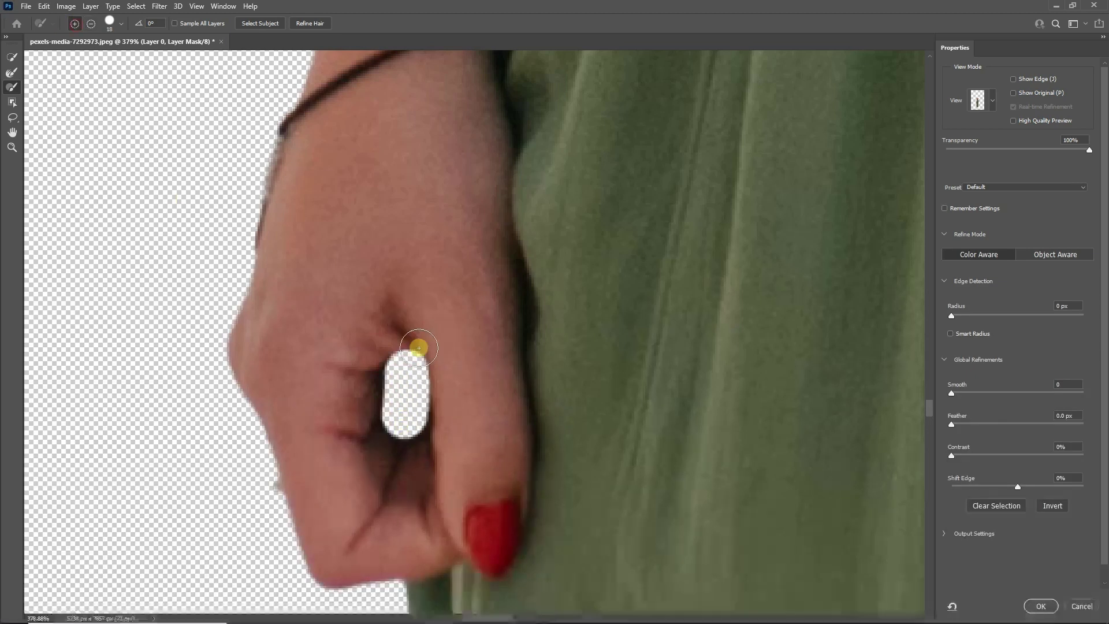
Step: Commit the Select and Mask refinements and fit the whole image on screen
click(1044, 607)
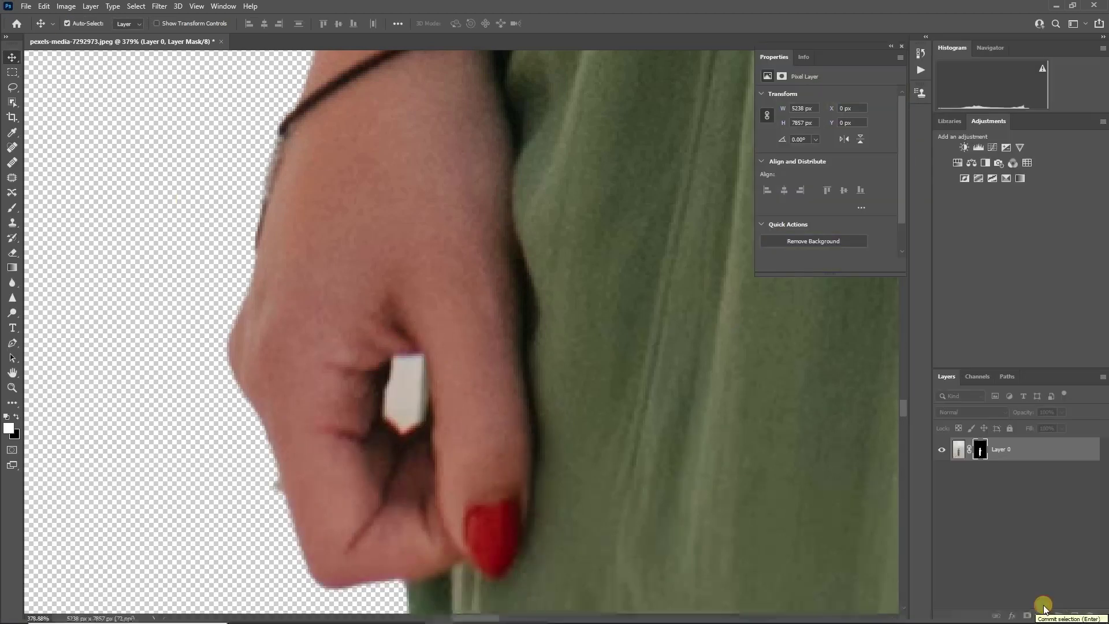
key(ctrl+0)
scroll(485, 384, up, 2)
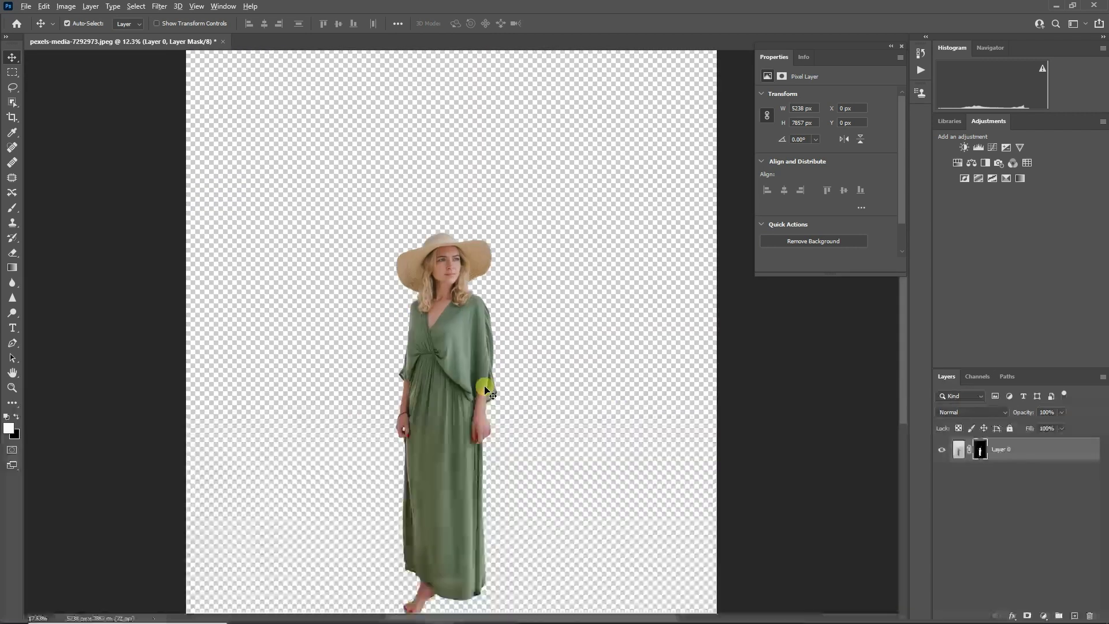
scroll(520, 384, down, 1)
scroll(542, 388, down, 1)
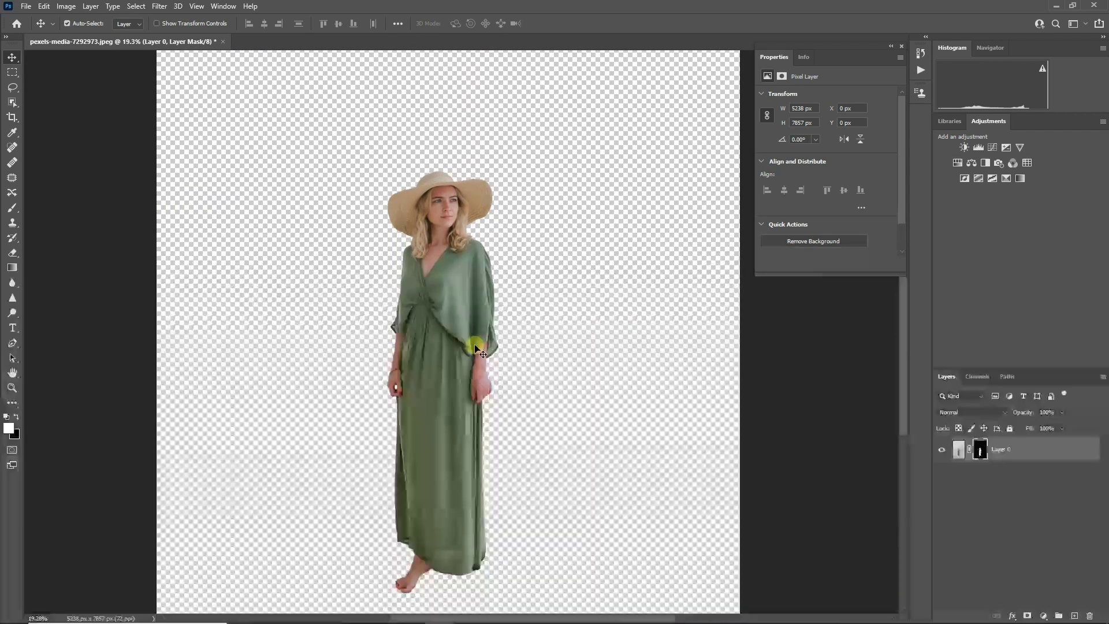